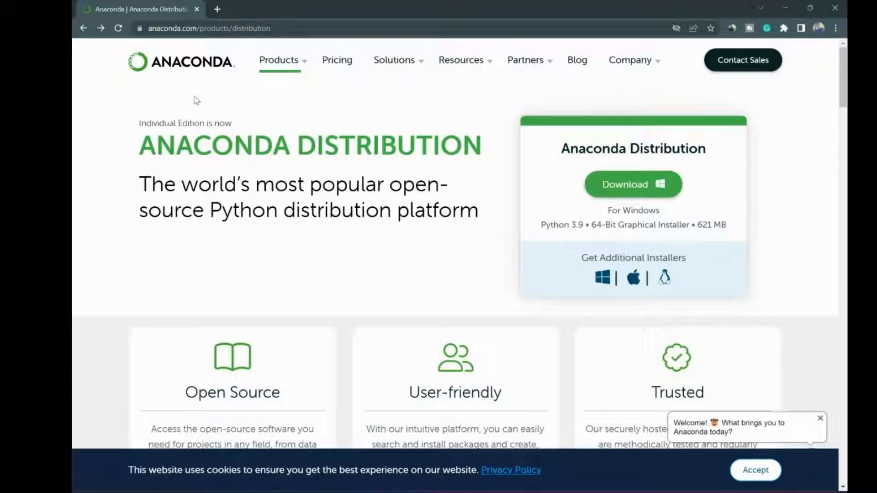
- Search the web for "anaconda download" in a new browser tab and open the Anaconda Distribution result
left_click(218, 10)
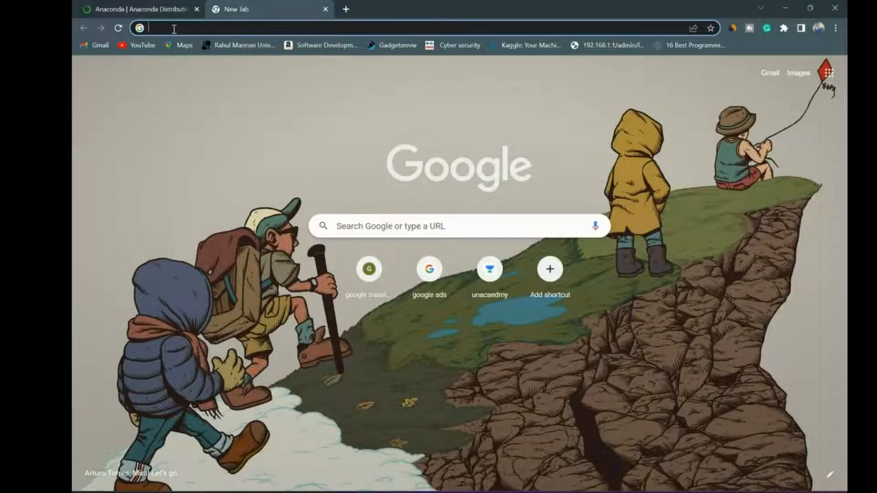
type("anaconda download")
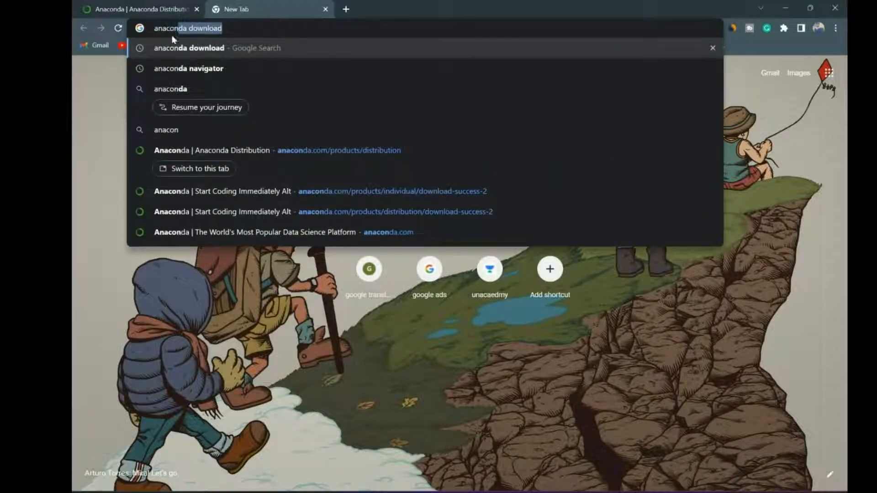
key("Return")
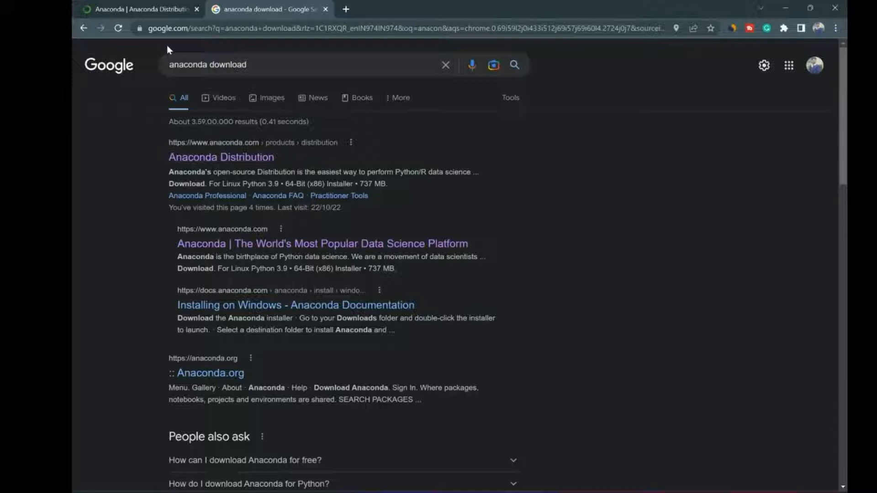
left_click(209, 160)
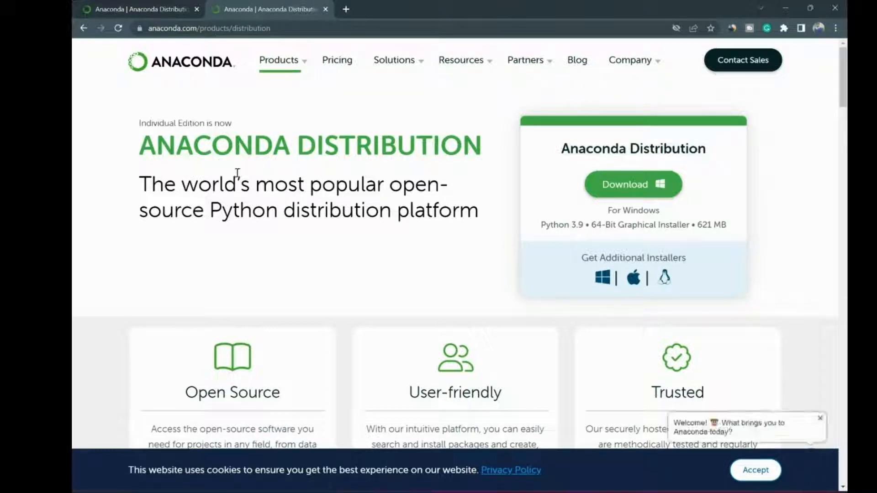
- Try to download the Windows 64-Bit Graphical Installer from the Anaconda Installers section of the page
scroll(238, 177, "down", 15)
scroll(238, 177, "down", 15)
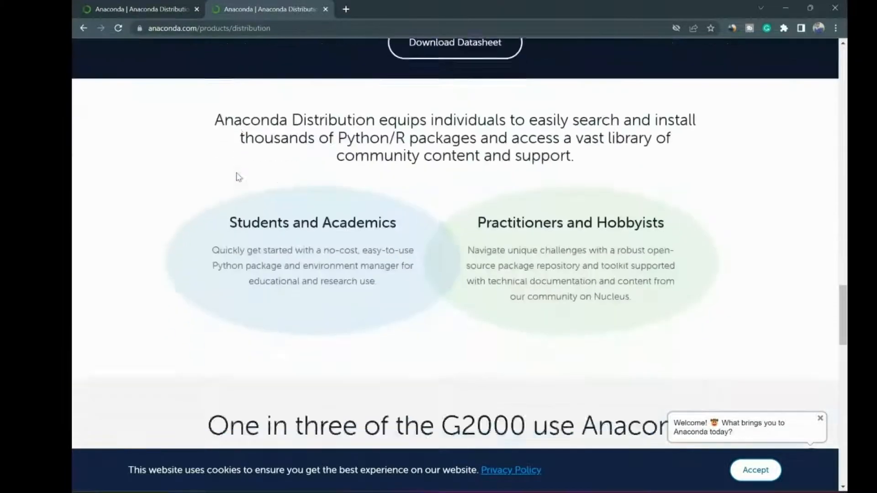
scroll(238, 177, "up", 1)
left_click_drag(346, 115, 576, 133)
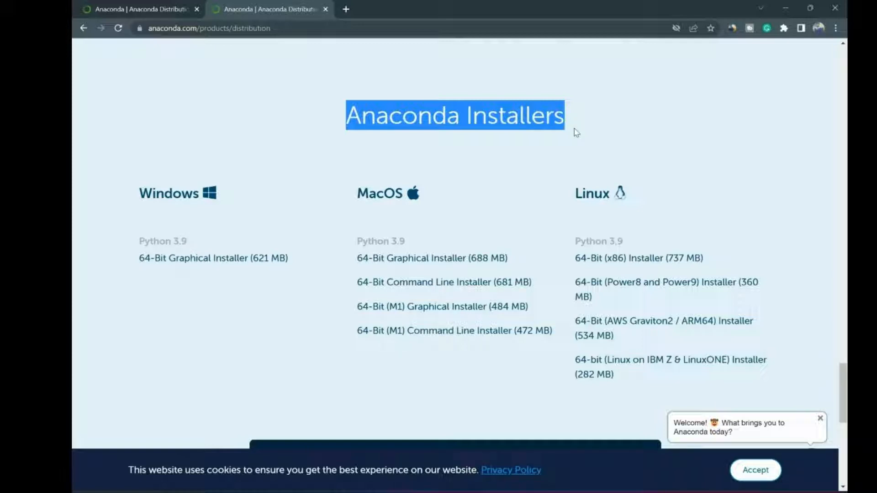
left_click(627, 136)
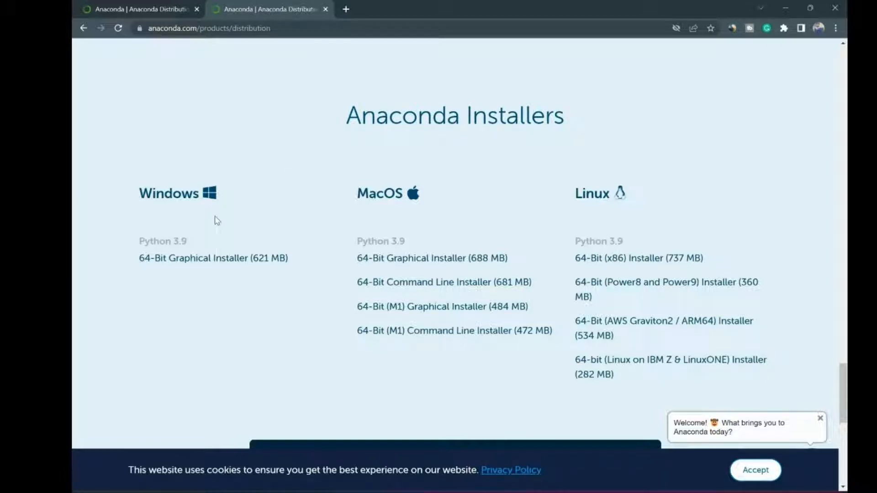
left_click(173, 267)
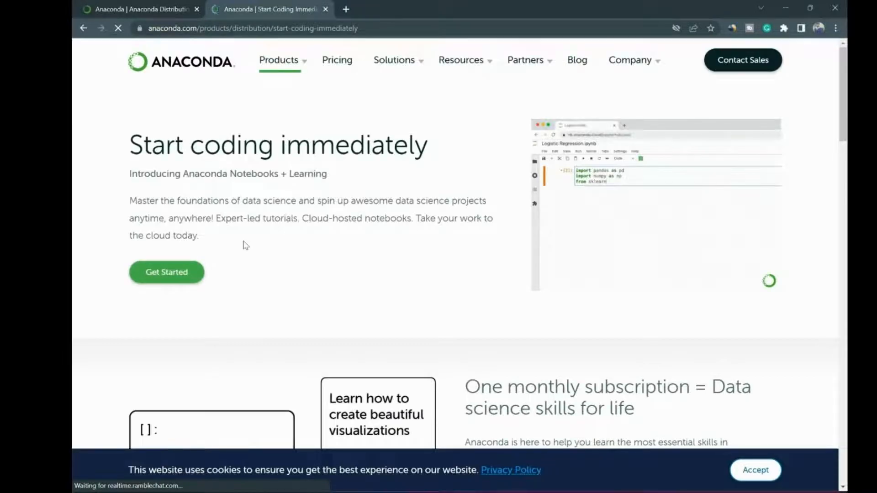
- From the original Anaconda Distribution tab, download the Windows Python 3.9 64-Bit Graphical Installer and save it to the Desktop
key("ctrl+shift+Tab")
scroll(299, 335, "down", 20)
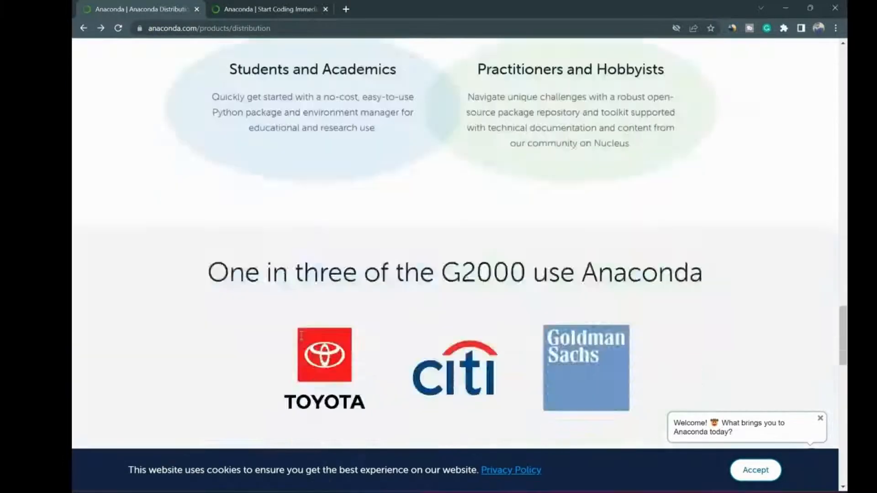
scroll(254, 254, "down", 10)
scroll(249, 246, "up", 7)
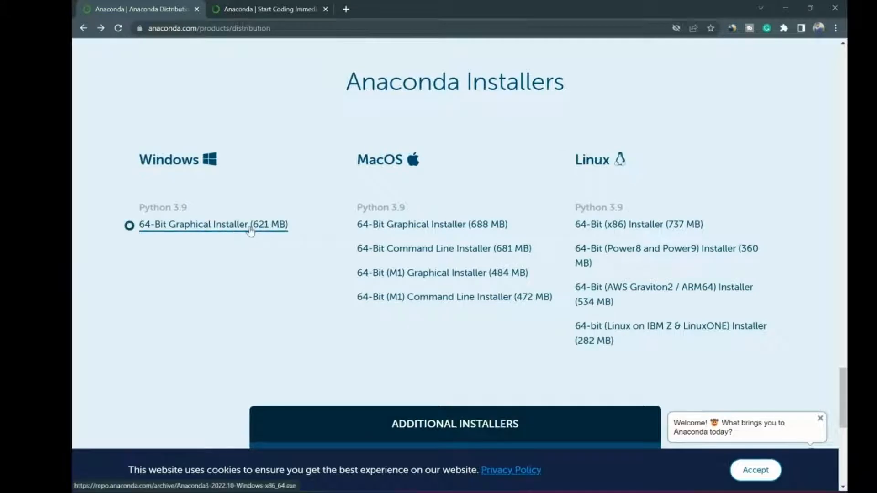
left_click(250, 225)
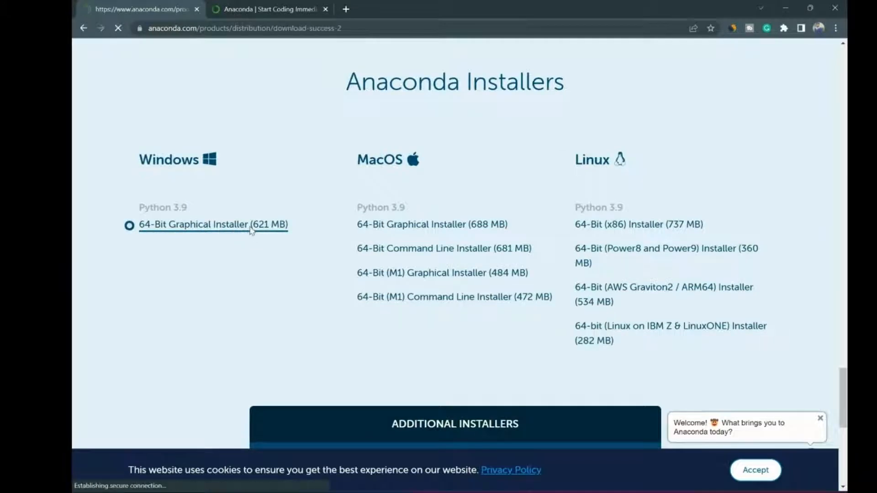
scroll(133, 131, "up", 2)
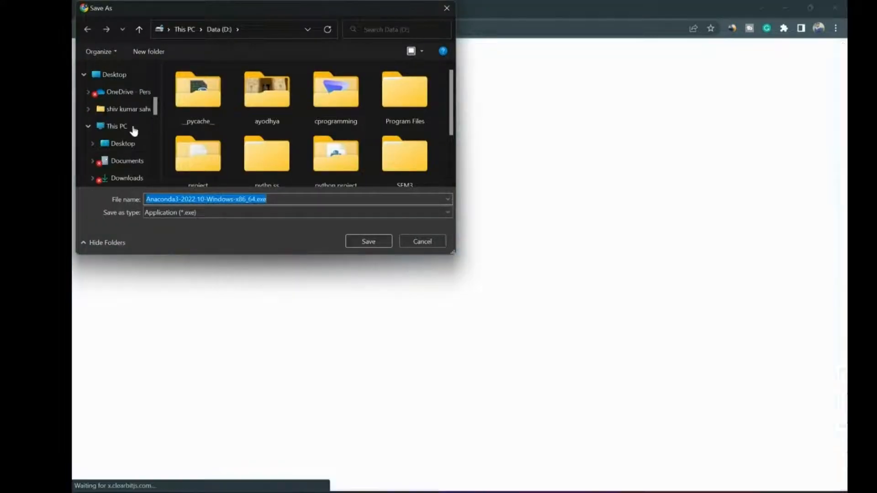
left_click(123, 144)
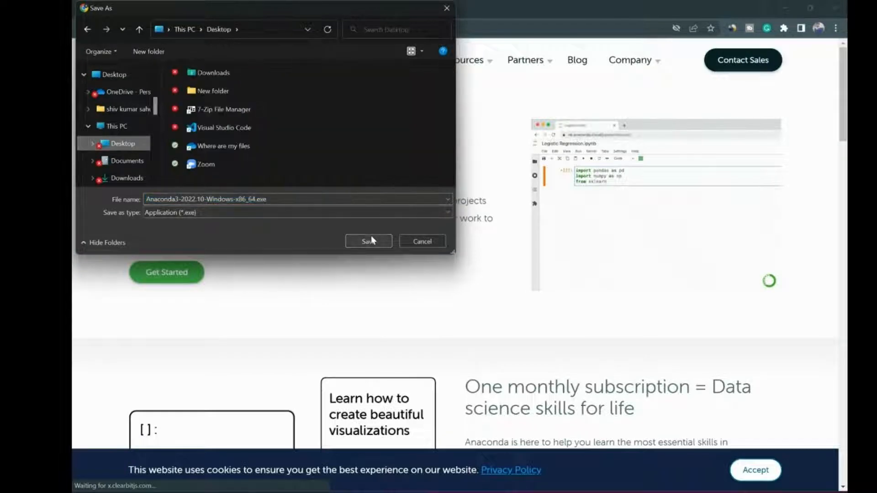
left_click(368, 241)
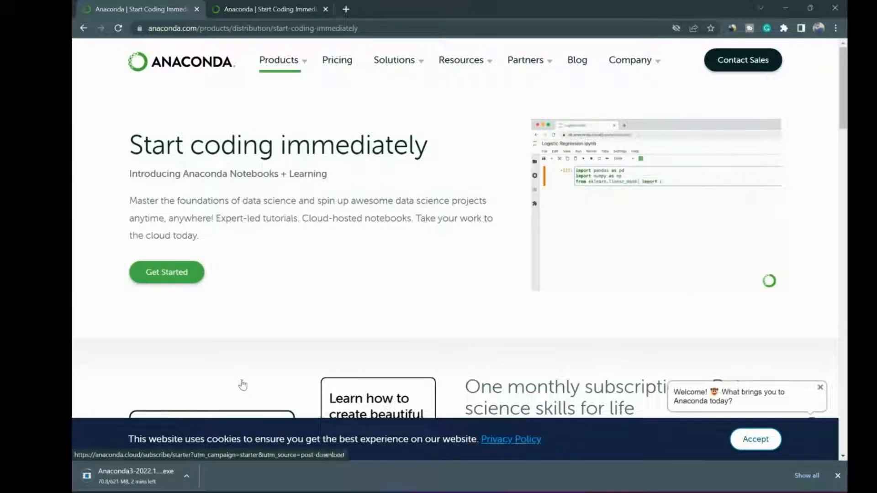
- Run the downloaded Anaconda3 installer, look through its license agreement and accept the terms
left_click(171, 479)
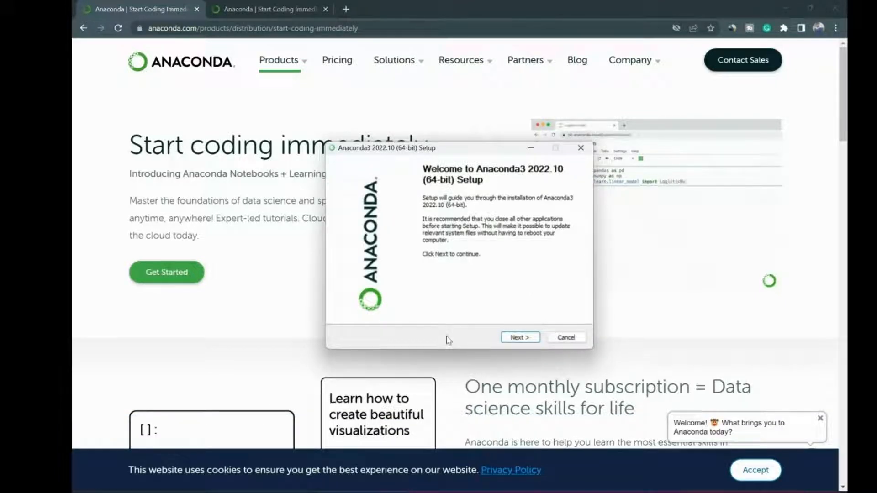
left_click(507, 340)
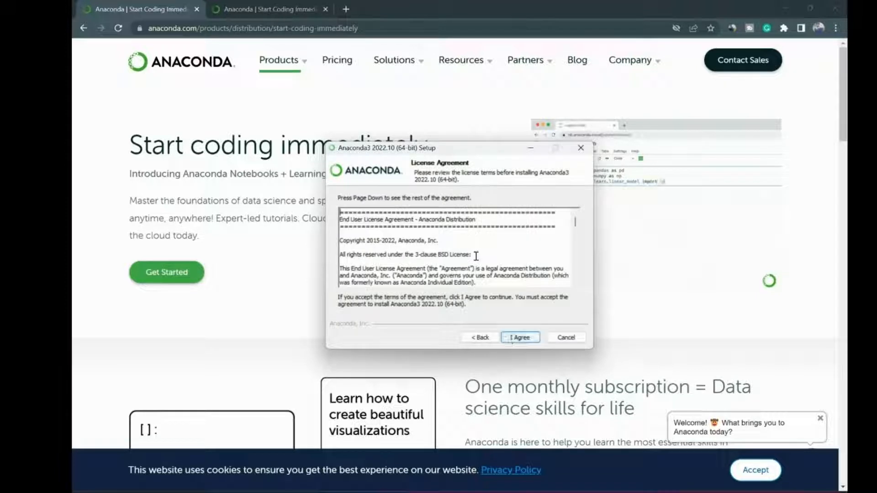
scroll(476, 256, "down", 10)
scroll(476, 256, "down", 10)
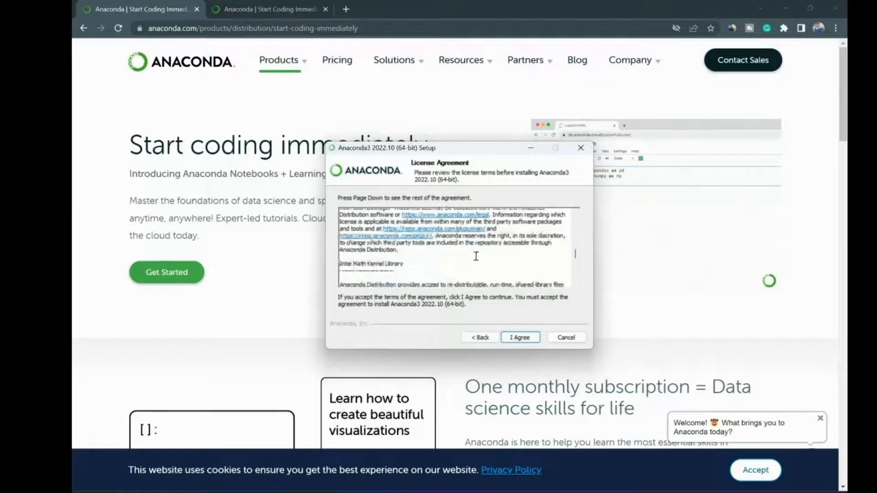
left_click(521, 337)
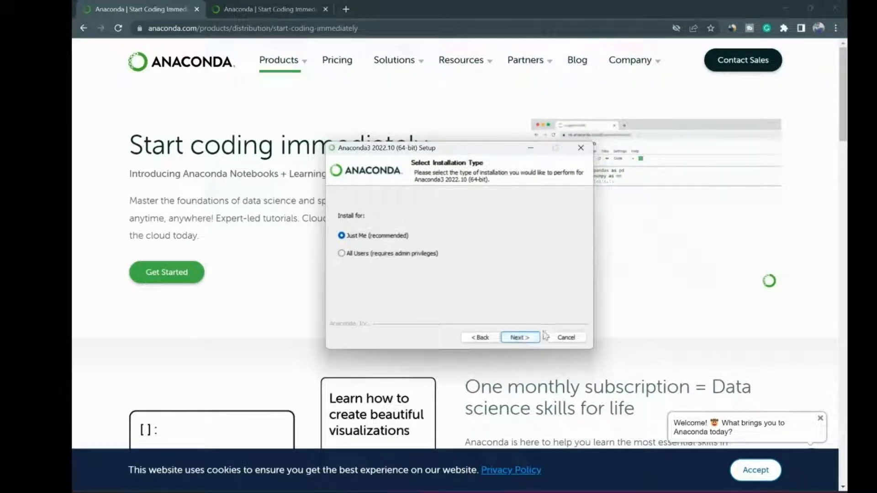
- Install Anaconda3 for Just Me in the default destination folder, adding it to the PATH environment variable
left_click(519, 337)
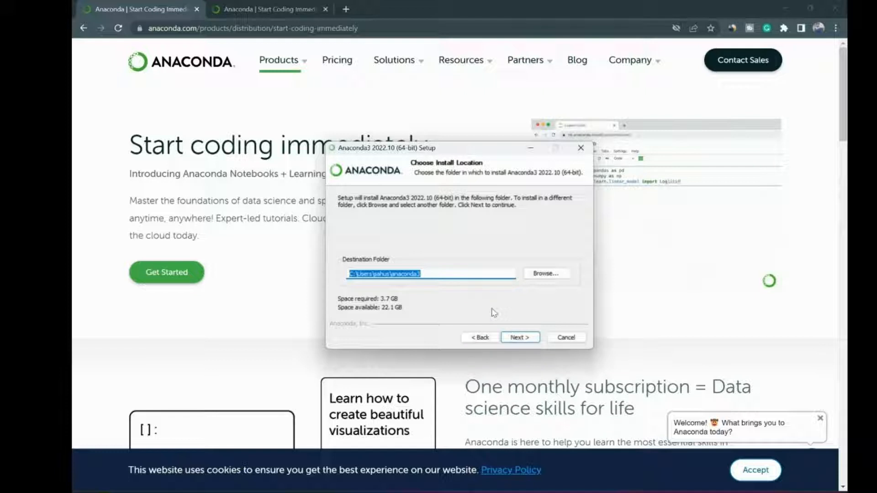
left_click(519, 337)
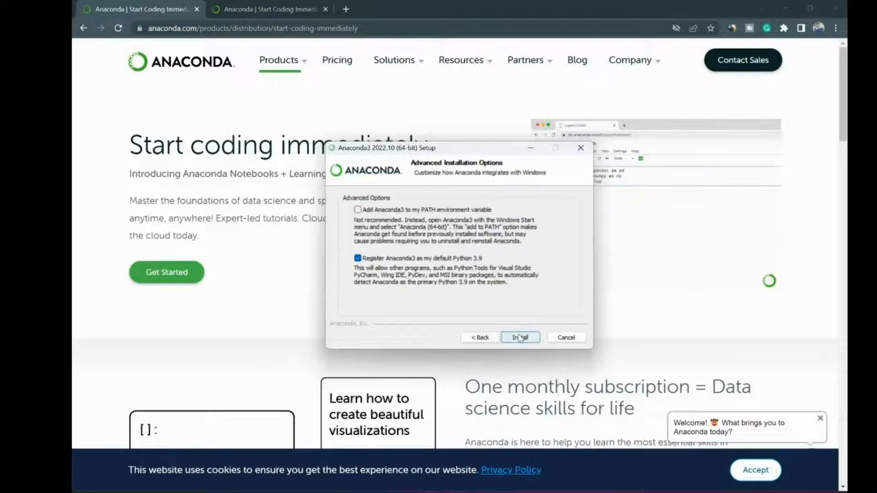
left_click(357, 210)
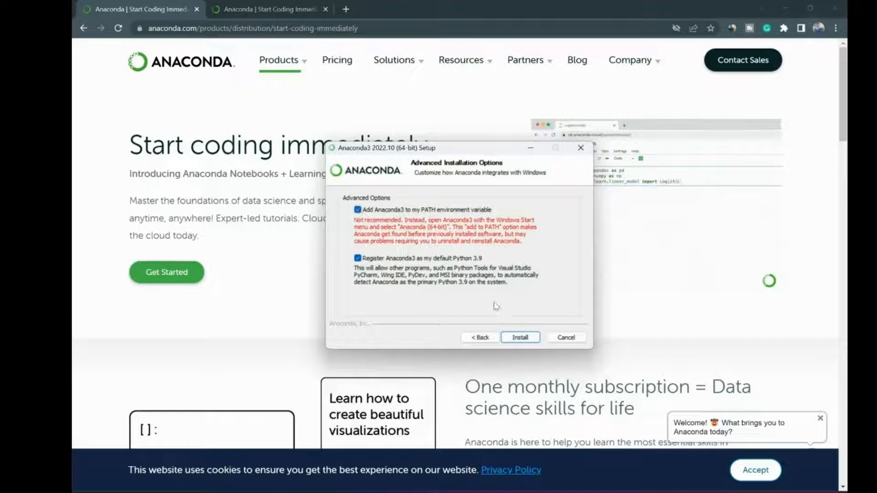
left_click(519, 338)
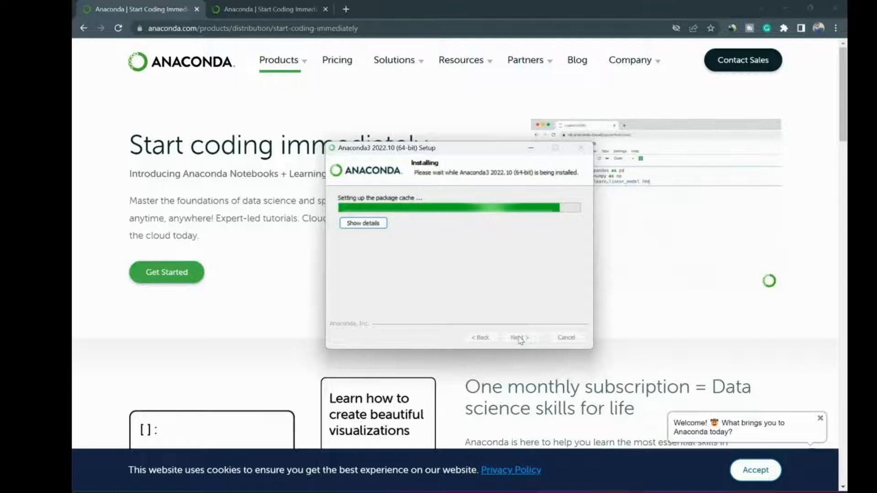
- Show the installation details, finish the Anaconda3 setup and minimize the browser window it opens
left_click(363, 223)
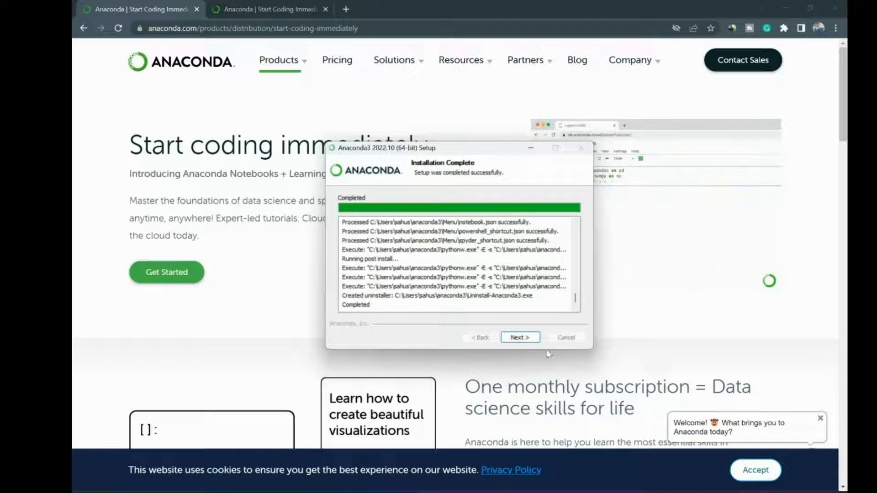
left_click(526, 338)
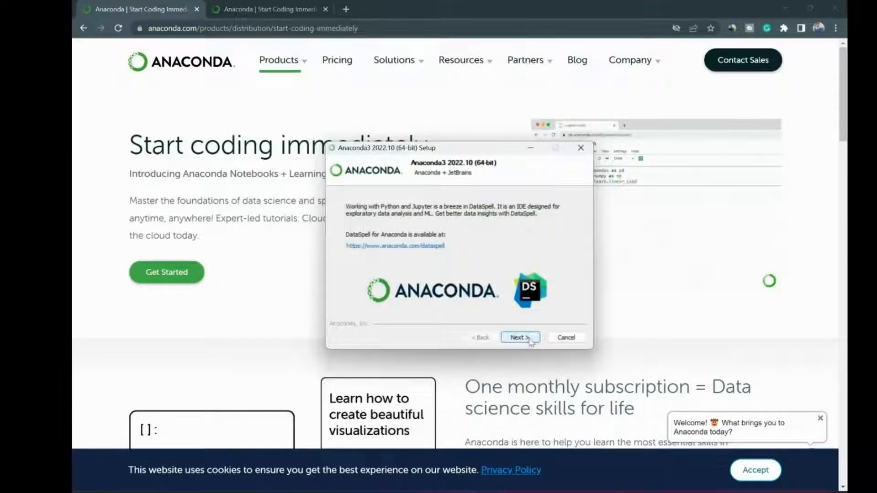
left_click(529, 339)
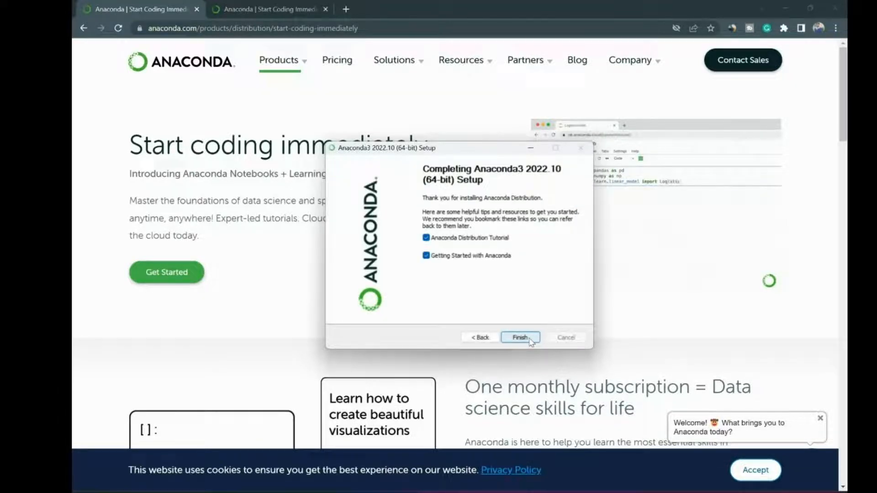
left_click(530, 338)
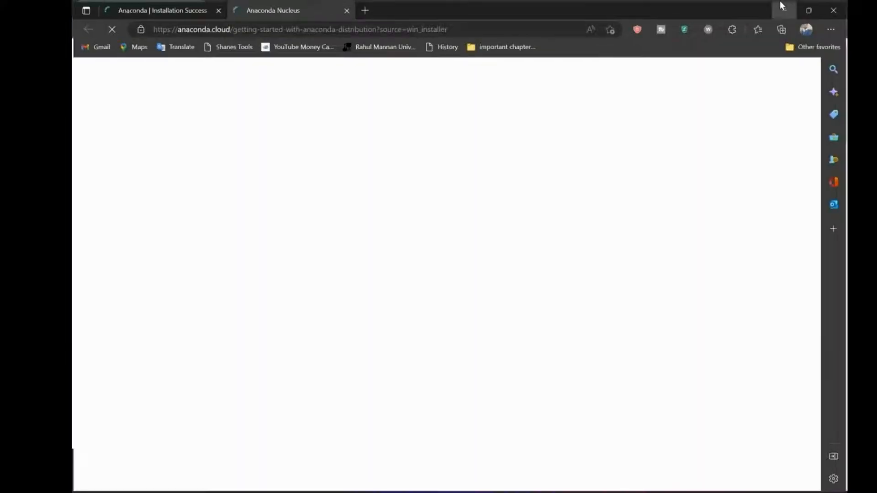
left_click(783, 8)
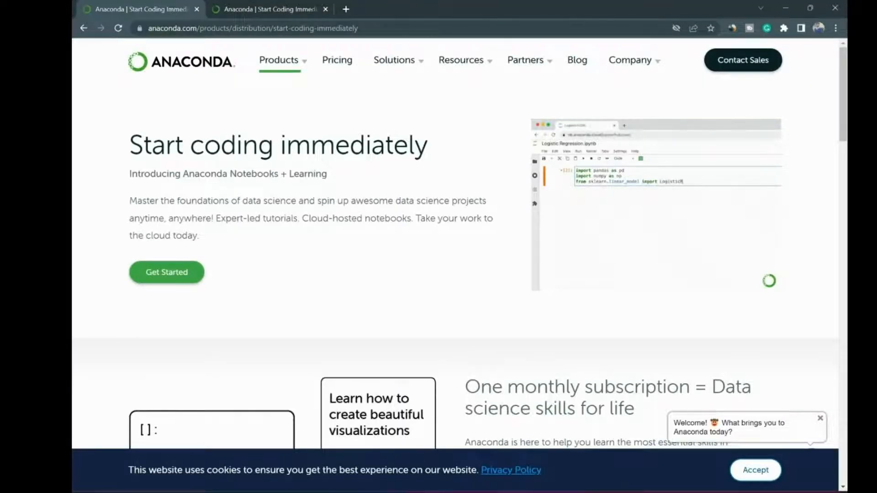
- Search the installed apps for Anaconda Navigator (anaconda3) and launch it
left_click(364, 488)
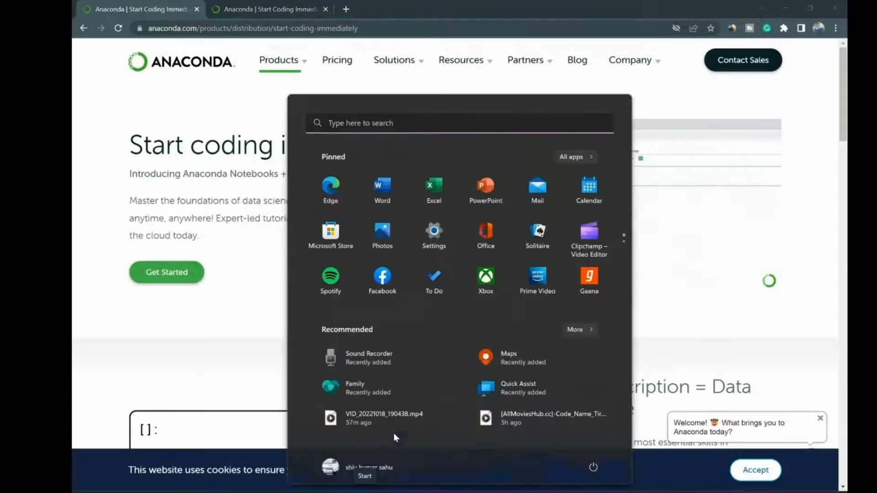
type("a")
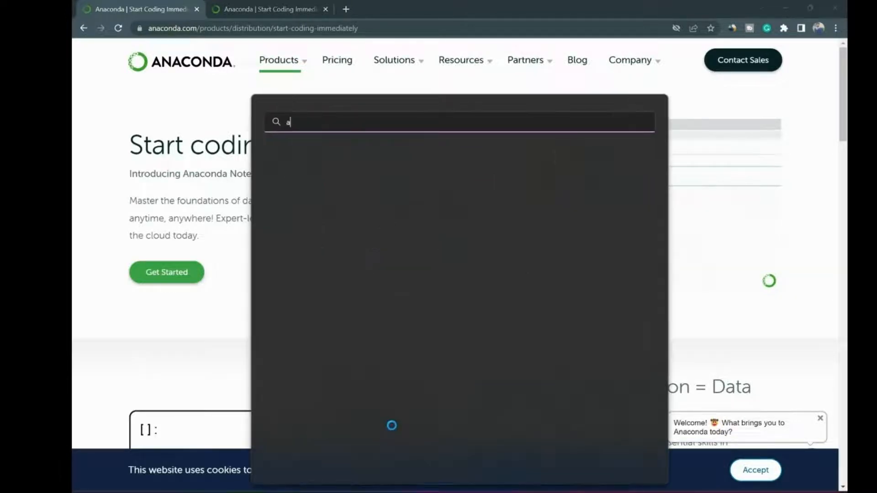
type("naconda Navigator (anaconda3")
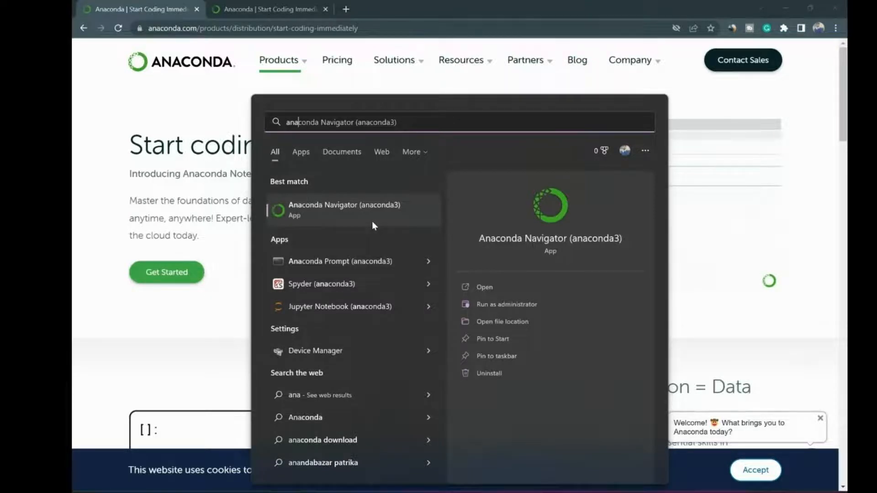
left_click(372, 221)
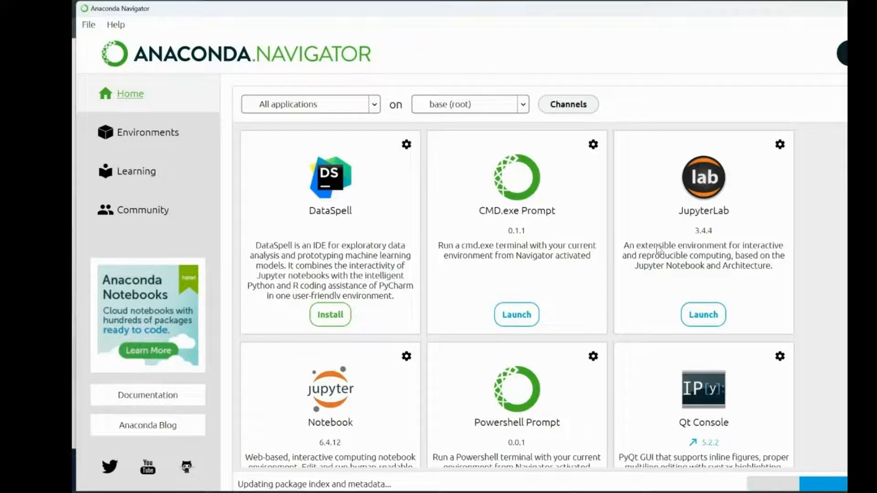
- Look through the applications offered for the base (root) environment on the Navigator home page
scroll(658, 250, "down", 10)
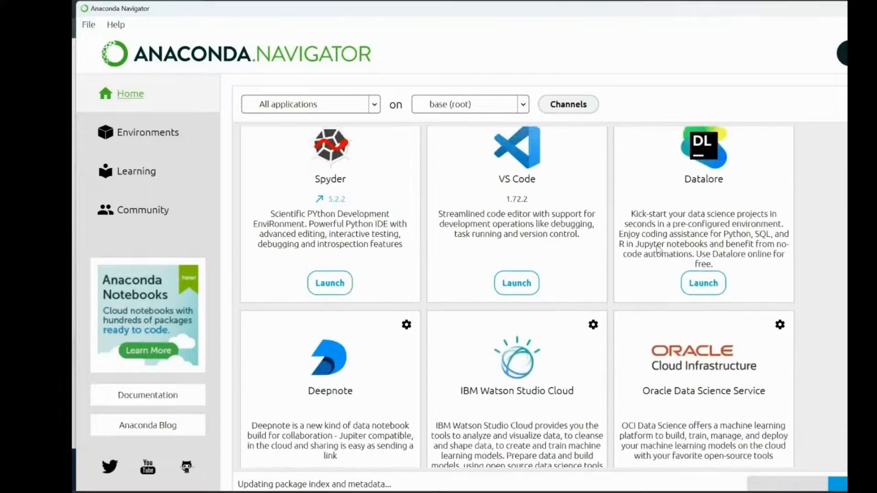
scroll(659, 251, "up", 5)
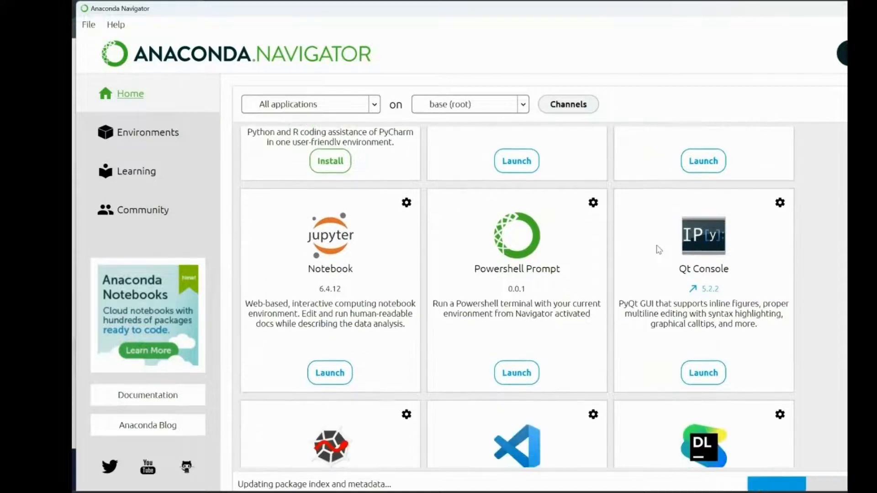
scroll(658, 250, "down", 2)
scroll(659, 250, "down", 1)
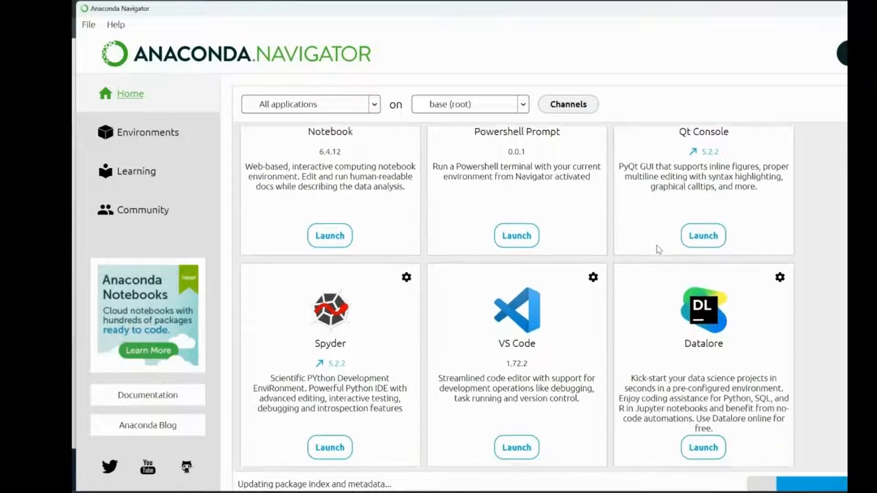
scroll(658, 250, "down", 2)
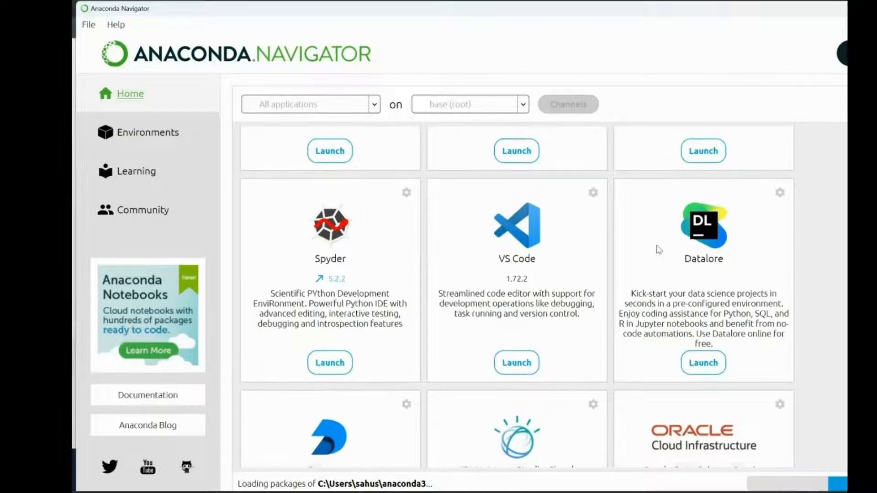
- Browse the remaining base (root) applications and answer Yes to the offered update to Anaconda Navigator 2.3.2
scroll(659, 251, "down", 7)
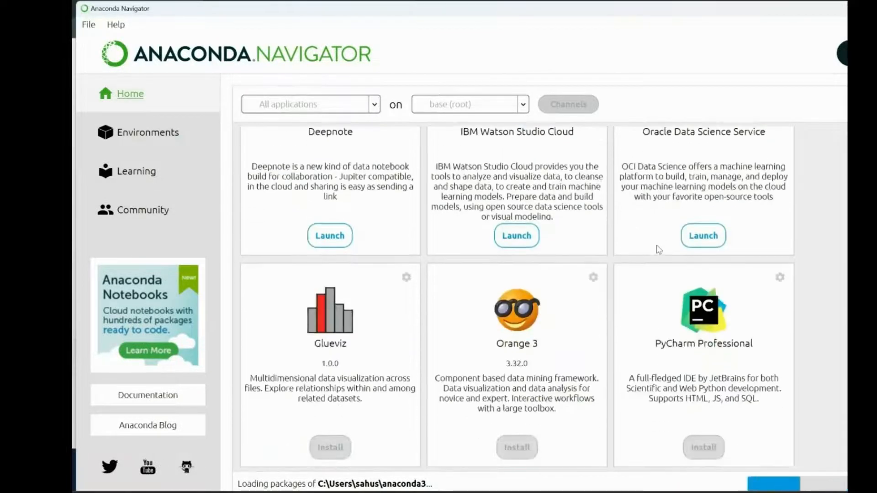
scroll(658, 250, "down", 3)
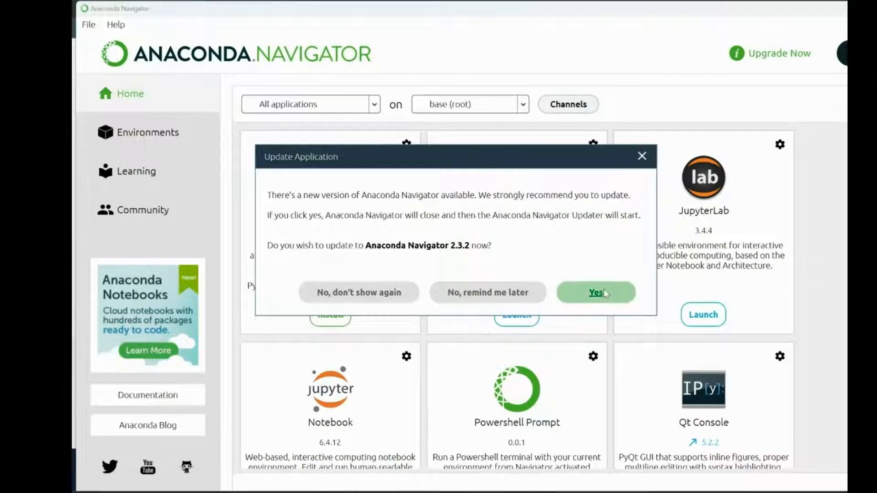
left_click(603, 293)
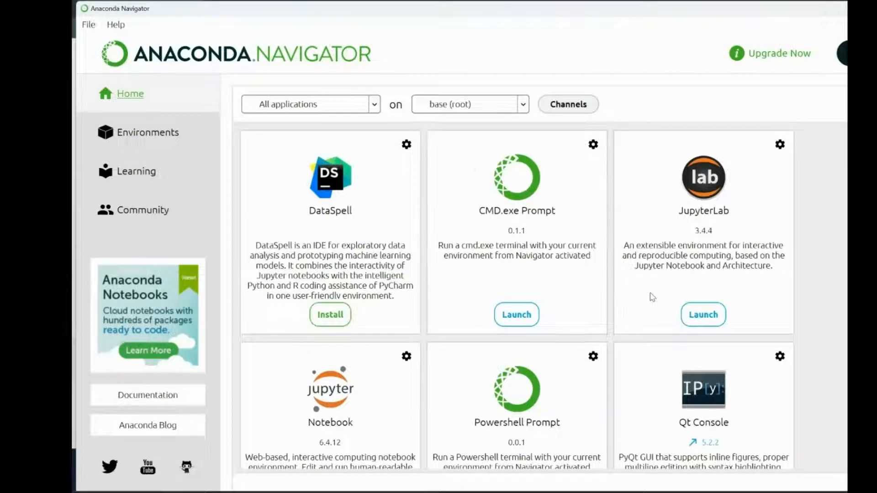
- Launch Jupyter Notebook from the Navigator home page and create a new Python 3 (ipykernel) notebook
scroll(652, 298, "down", 5)
scroll(652, 298, "up", 1)
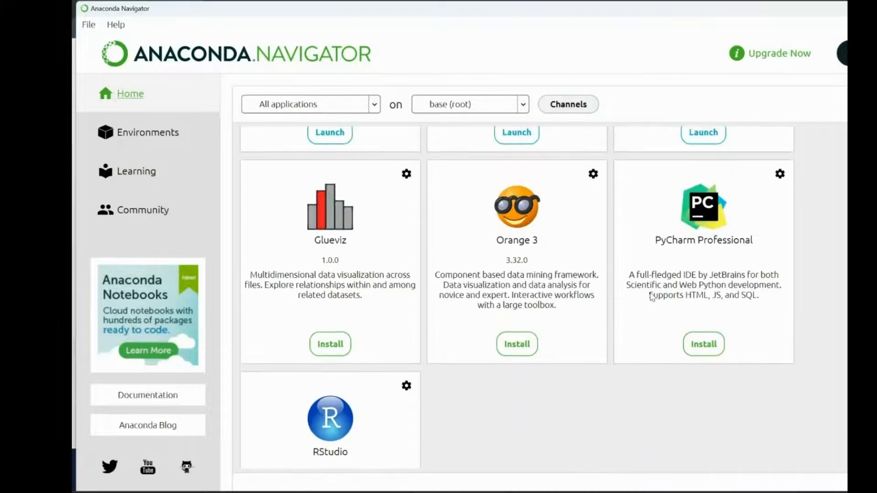
scroll(651, 296, "up", 4)
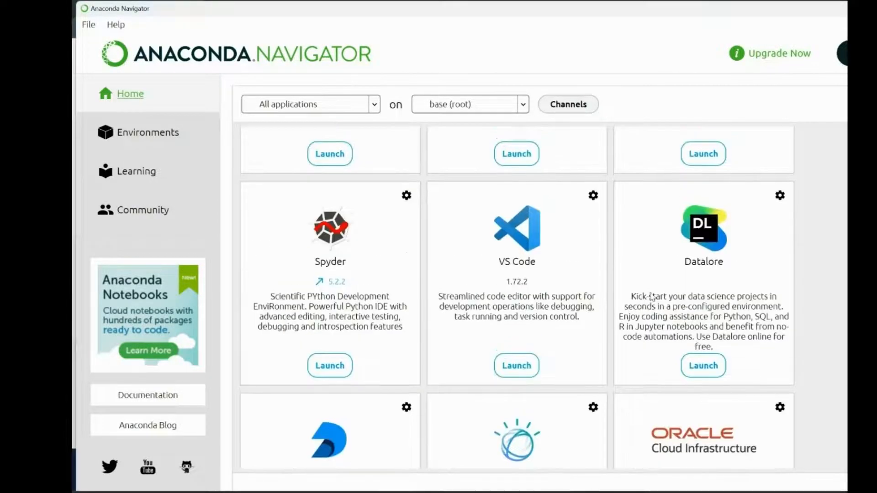
scroll(402, 364, "up", 2)
left_click(346, 365)
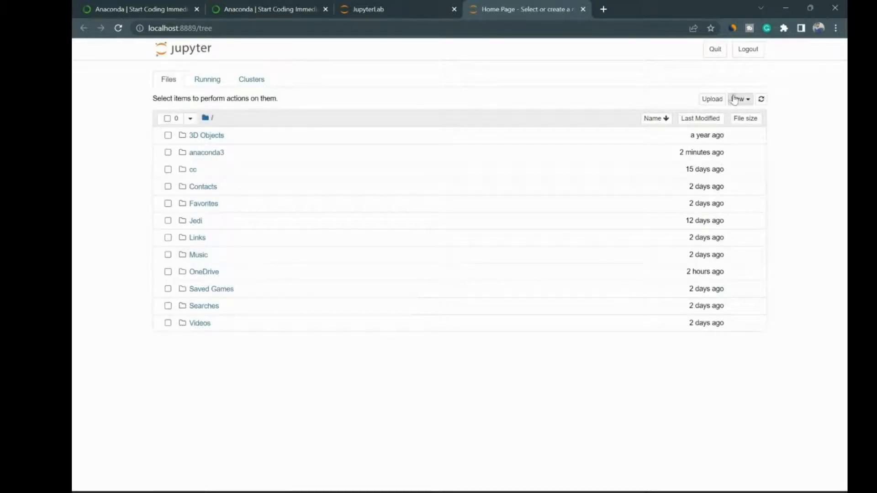
left_click(740, 99)
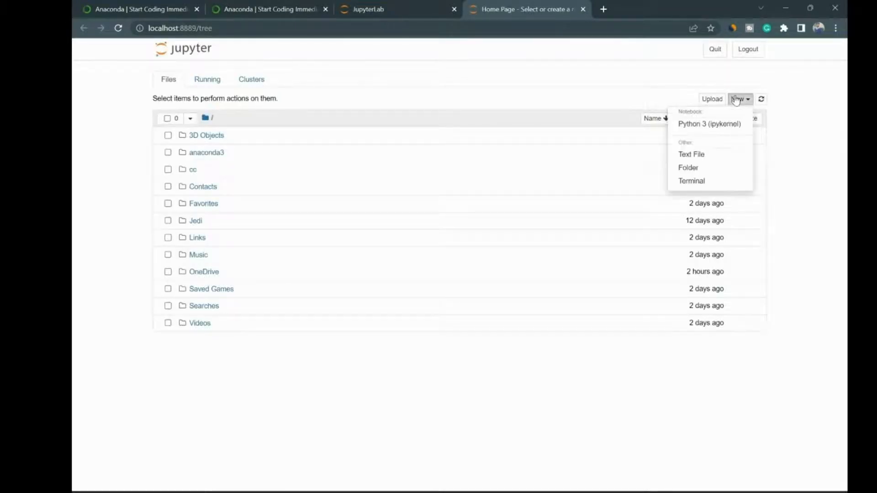
left_click(718, 124)
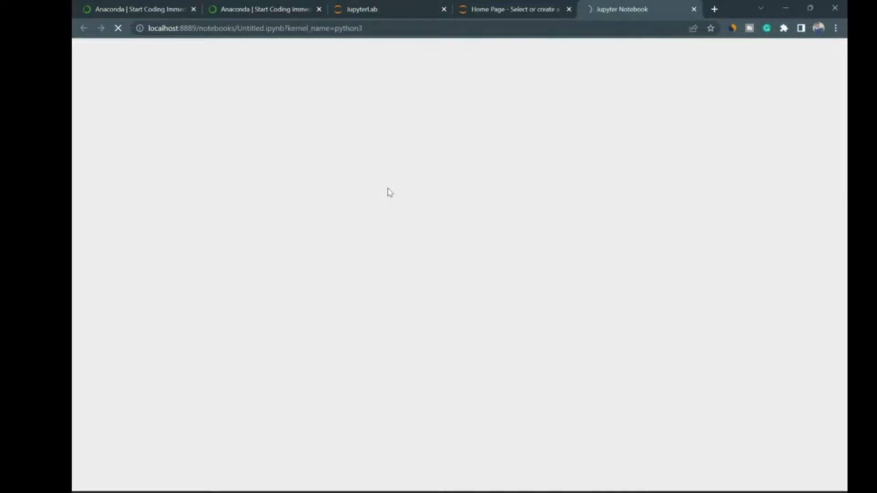
- Enter print("hello world") in the notebook's first cell and run it
type("pr")
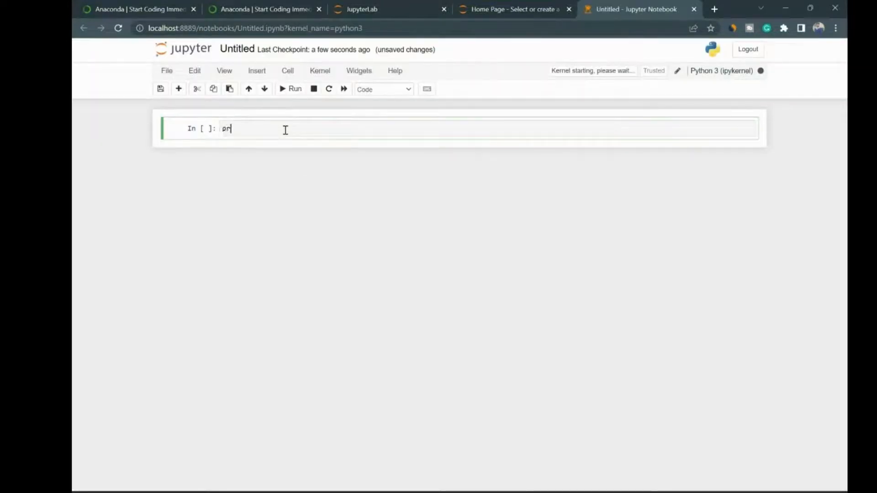
type("int(\"he")
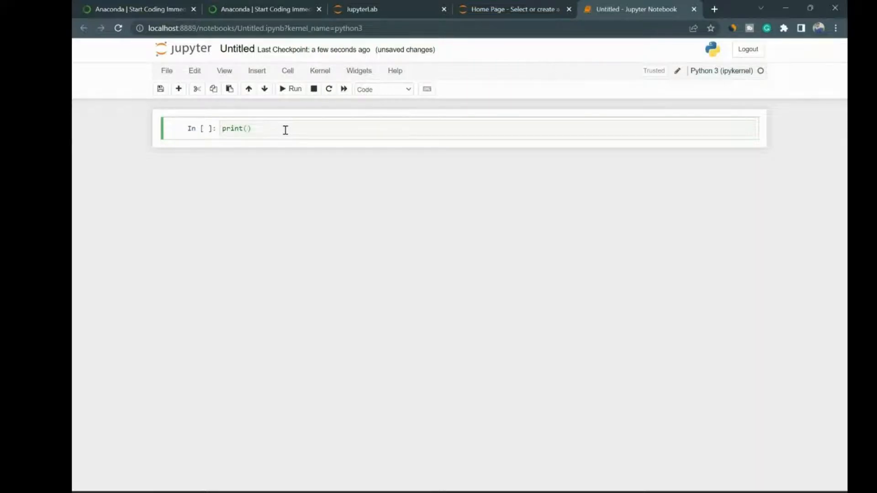
type("llo world")
key("Right")
key("Right")
key("Return")
left_click(291, 89)
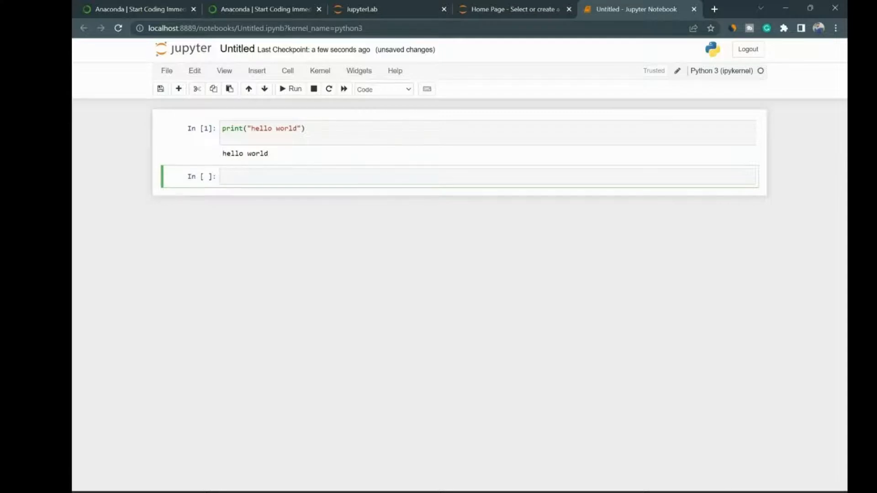
- Switch back to Anaconda Navigator and launch Spyder from the application list
mouse_move(590, 480)
left_click(568, 453)
scroll(404, 348, "down", 15)
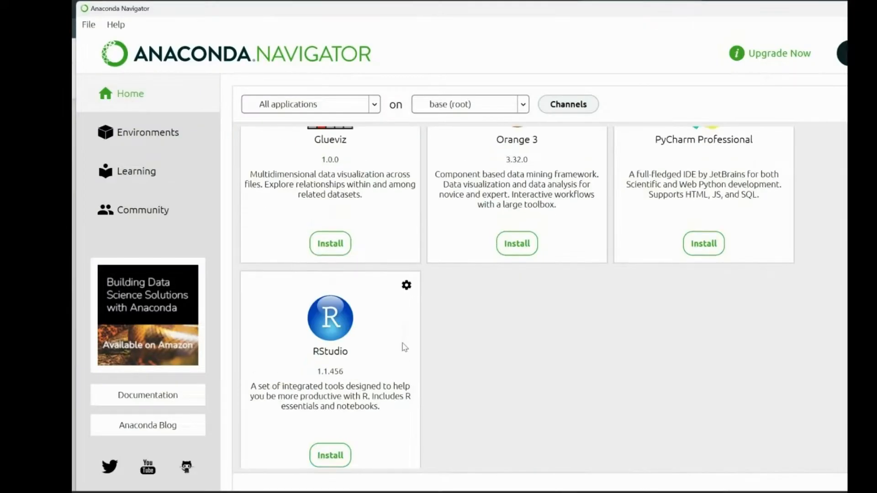
scroll(405, 348, "up", 10)
left_click(335, 360)
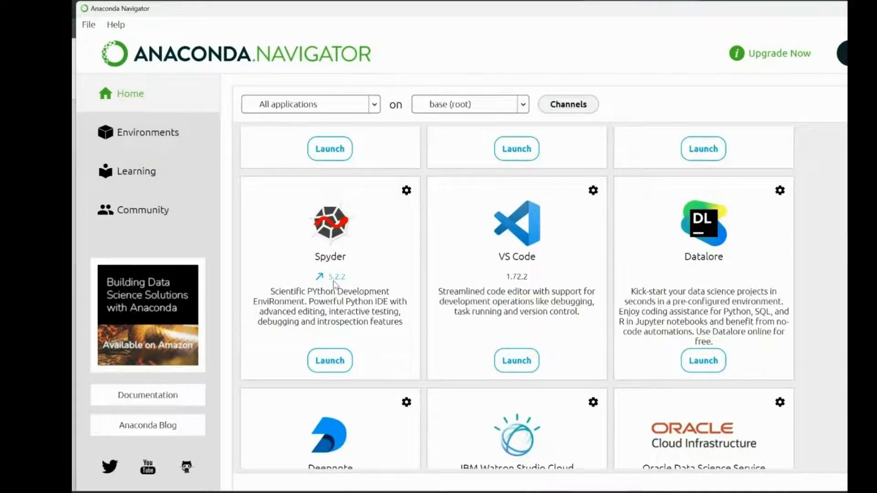
left_click(338, 350)
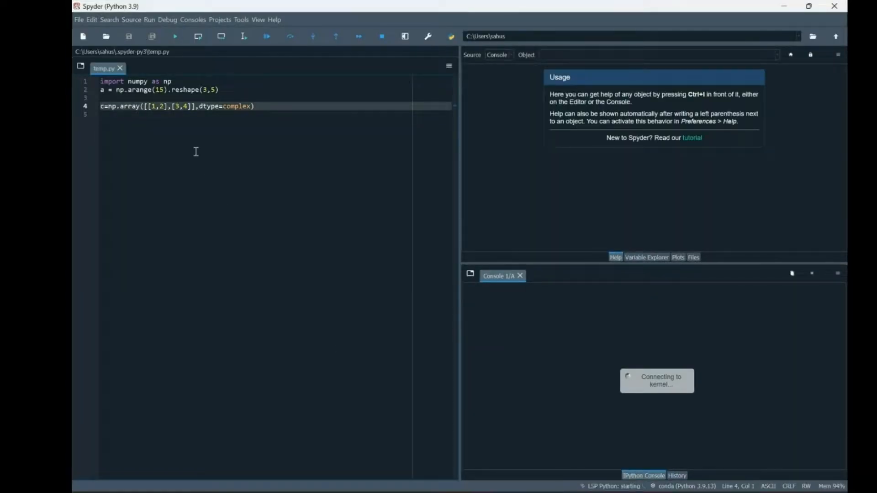
- Create a new file in Spyder and dismiss the notice about the new Spyder version
left_click(81, 23)
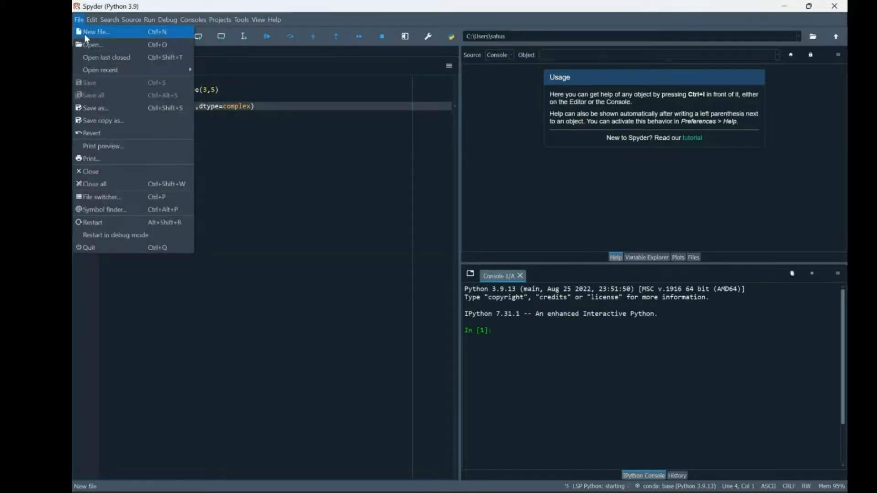
left_click(84, 33)
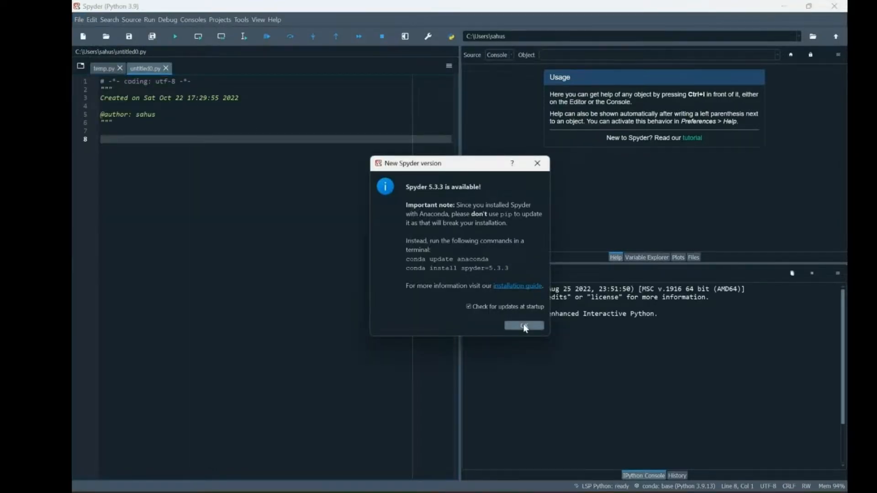
left_click(525, 326)
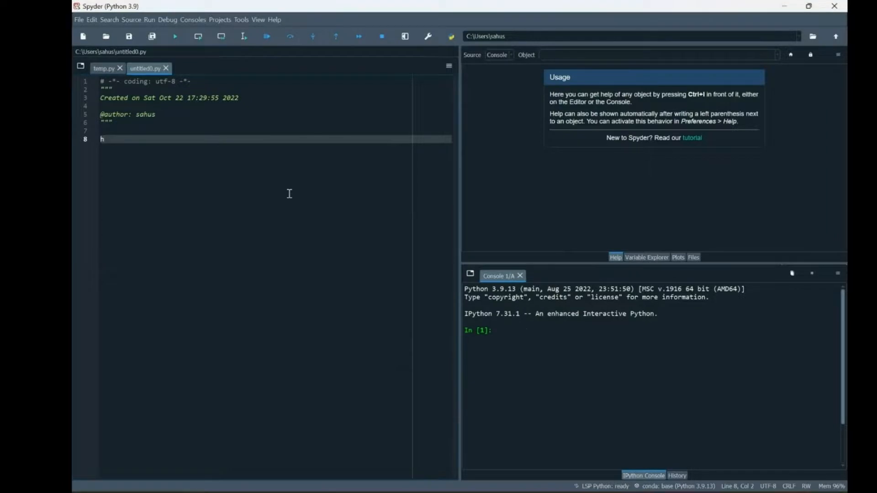
- Write print("hellow world") on line 8 of the new file, run the file and highlight its console output
type("print(\"")
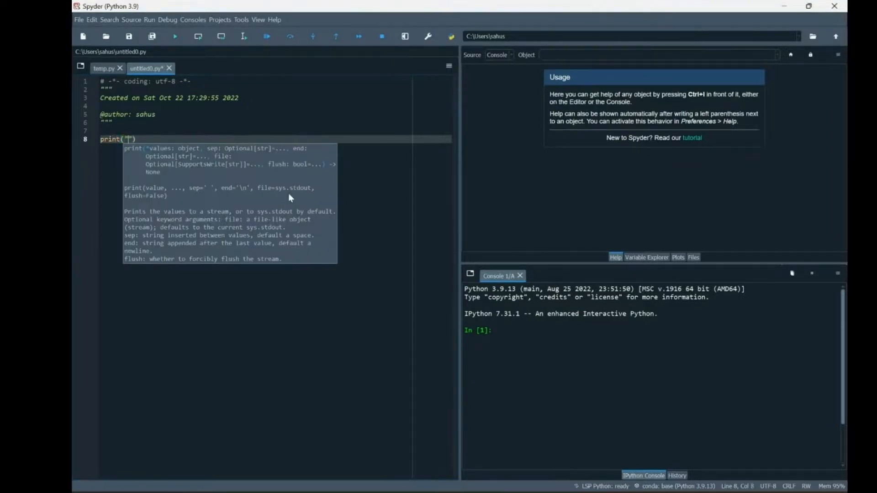
type("hellow ")
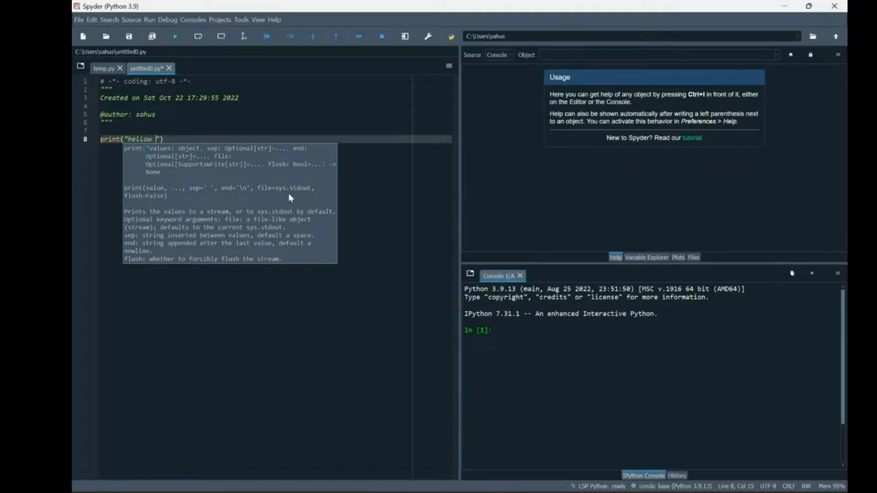
type("wolrd")
key("BackSpace")
key("BackSpace")
key("BackSpace")
type("rld")
left_click(175, 36)
left_click_drag(464, 339, 521, 340)
left_click(521, 341)
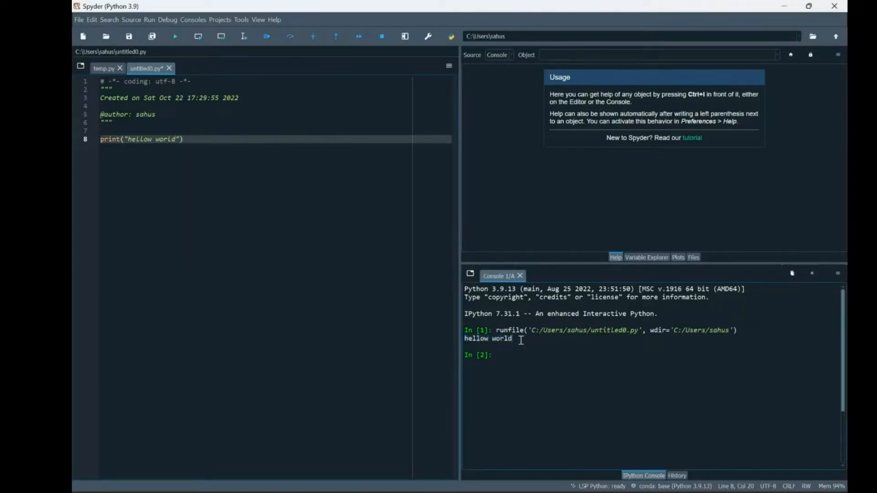
- Minimize Spyder and return to the start of the application list in Anaconda Navigator
left_click(784, 6)
scroll(528, 249, "up", 5)
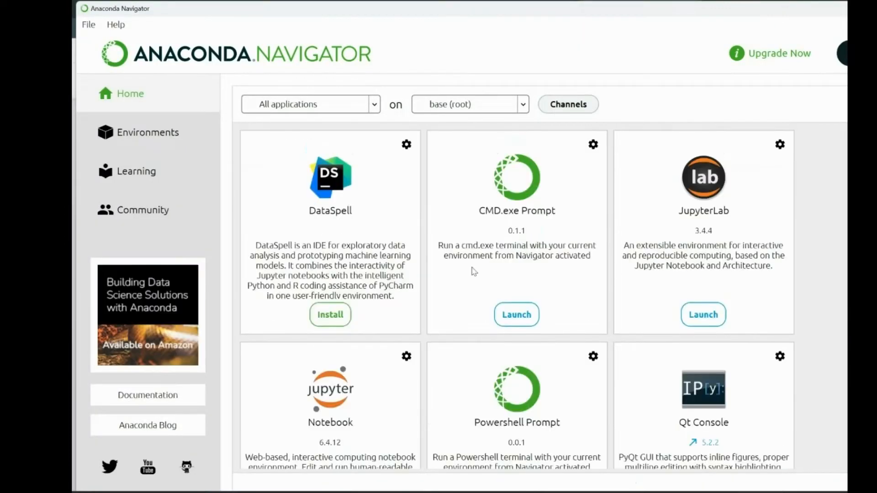